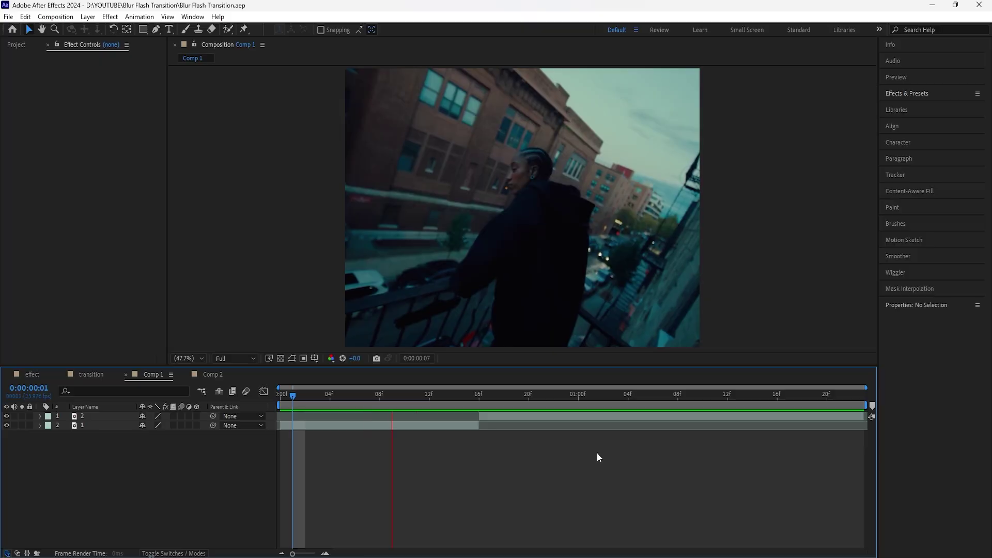
- Move layer 2 one frame earlier so it starts at frame 15 and overlaps the end of layer 1
key(space)
drag(482, 398, 431, 458)
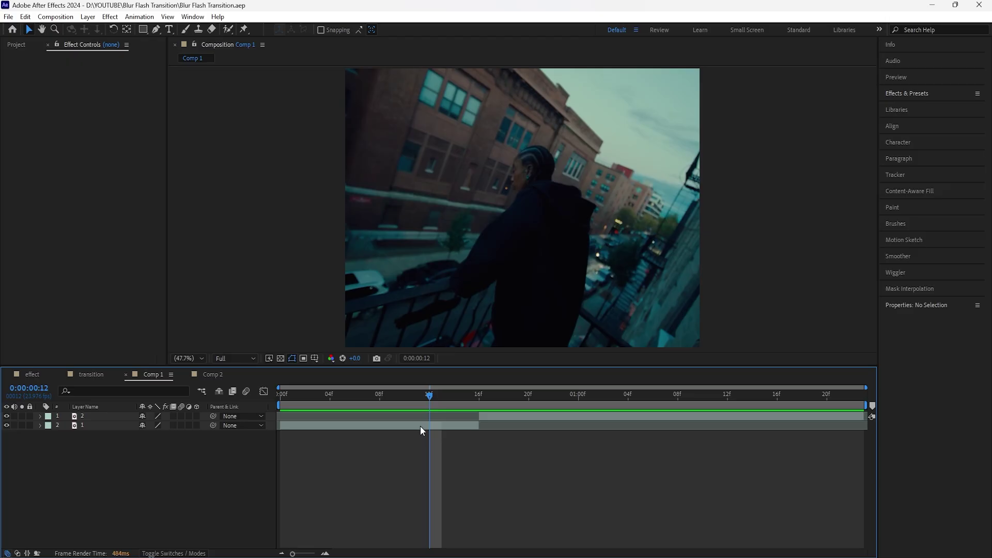
drag(435, 400, 472, 432)
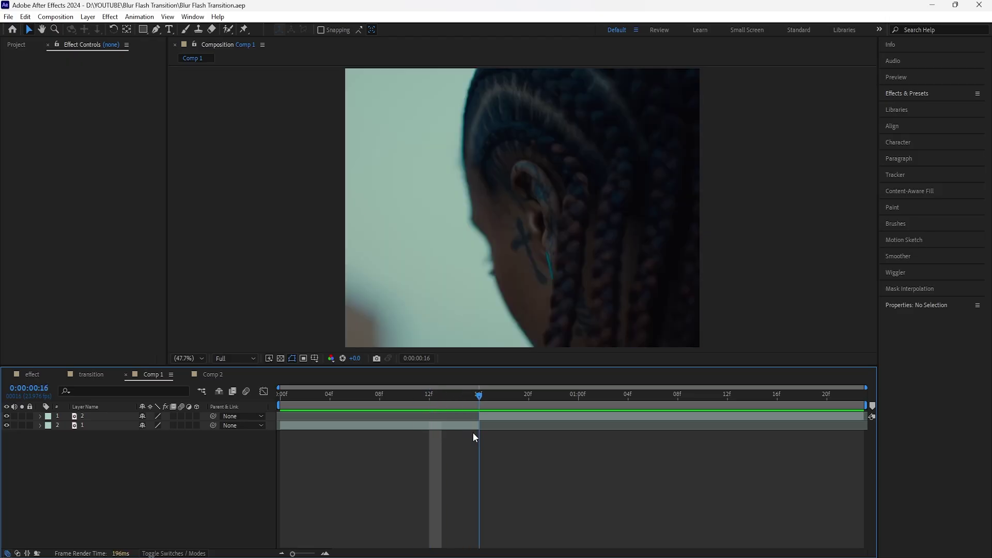
click(498, 416)
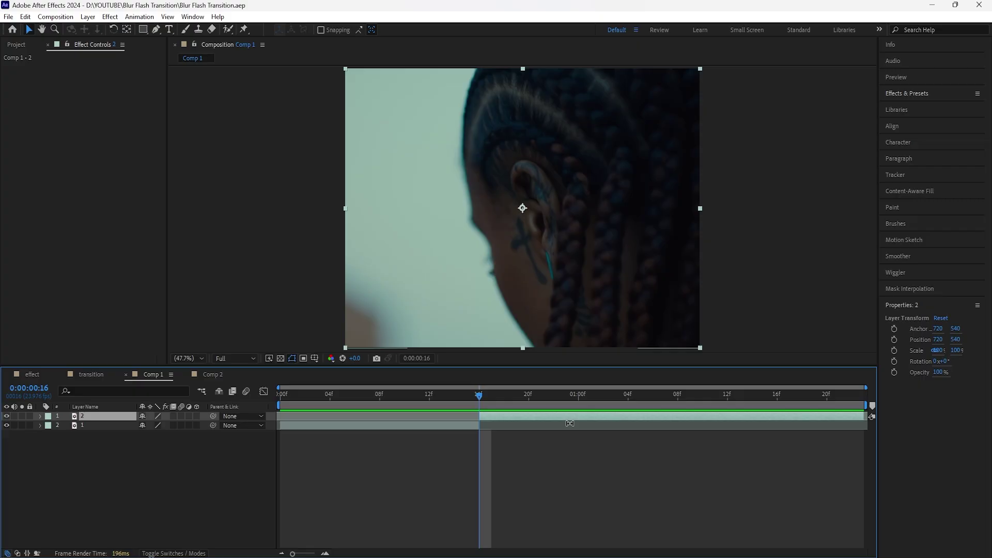
drag(504, 417, 468, 400)
click(467, 397)
- Shorten the work area's end by about one frame and trim Comp 1 to the work area
drag(866, 406, 852, 406)
right_click(831, 406)
click(892, 436)
- Reveal layer 2's Scale and Opacity and keyframe both at 100% at frame 17
drag(468, 397, 472, 399)
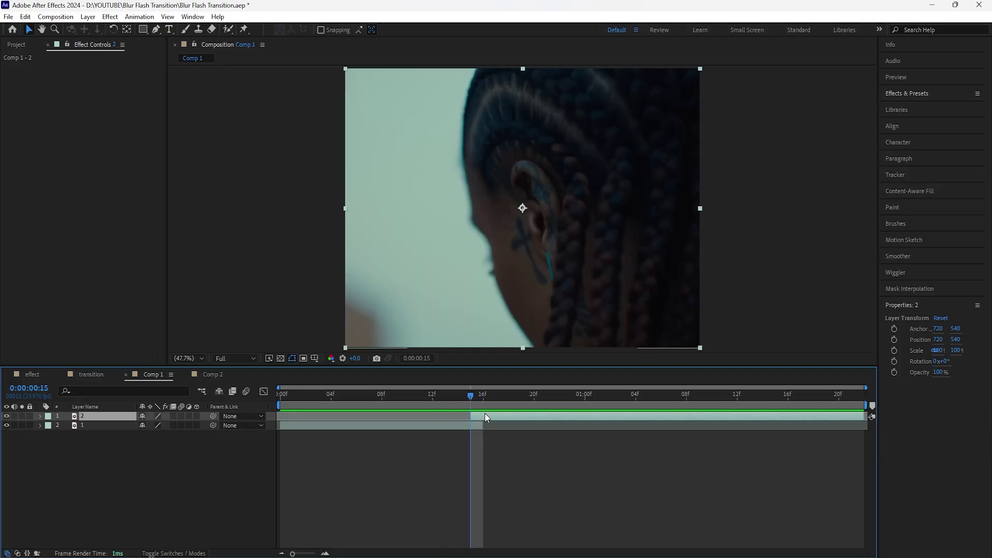
key(s)
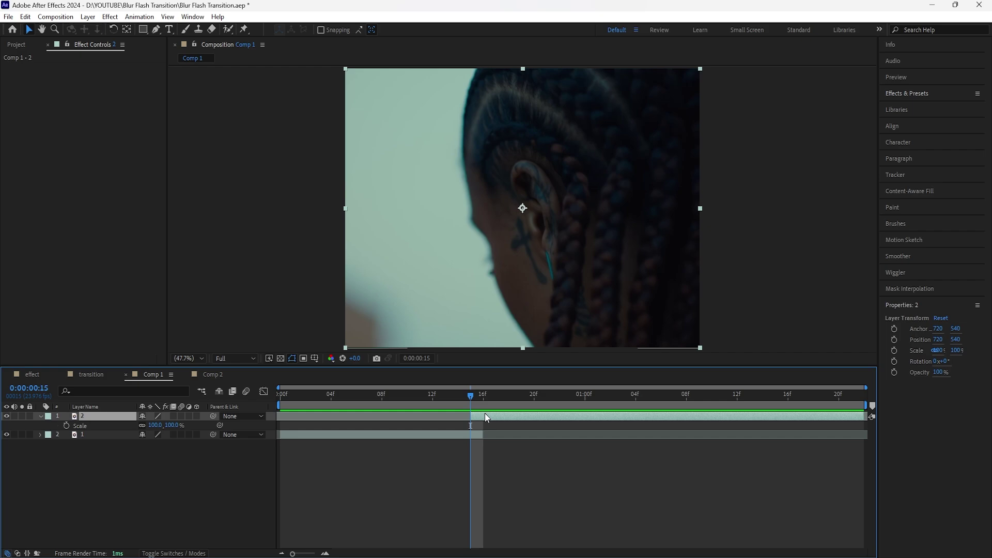
key(shift+t)
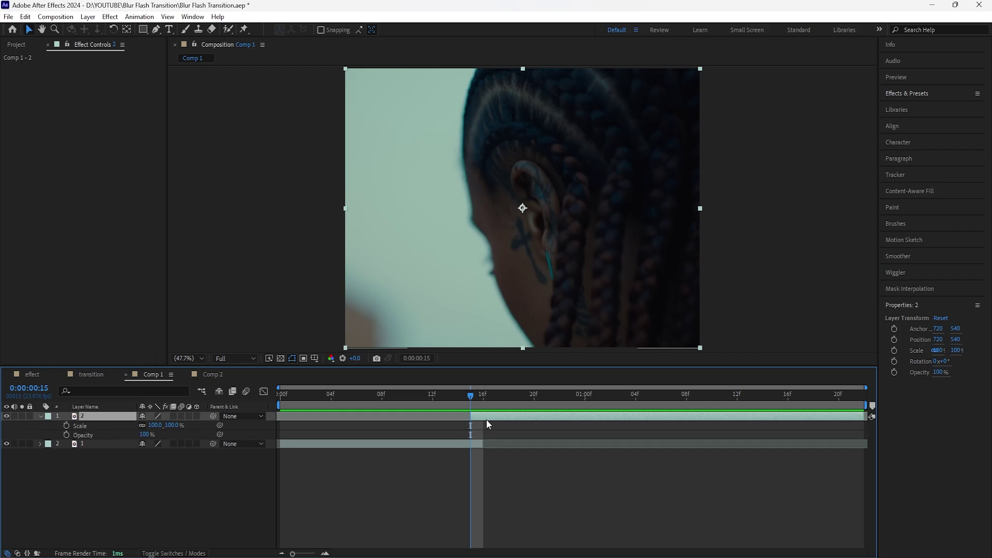
key(Page_Down)
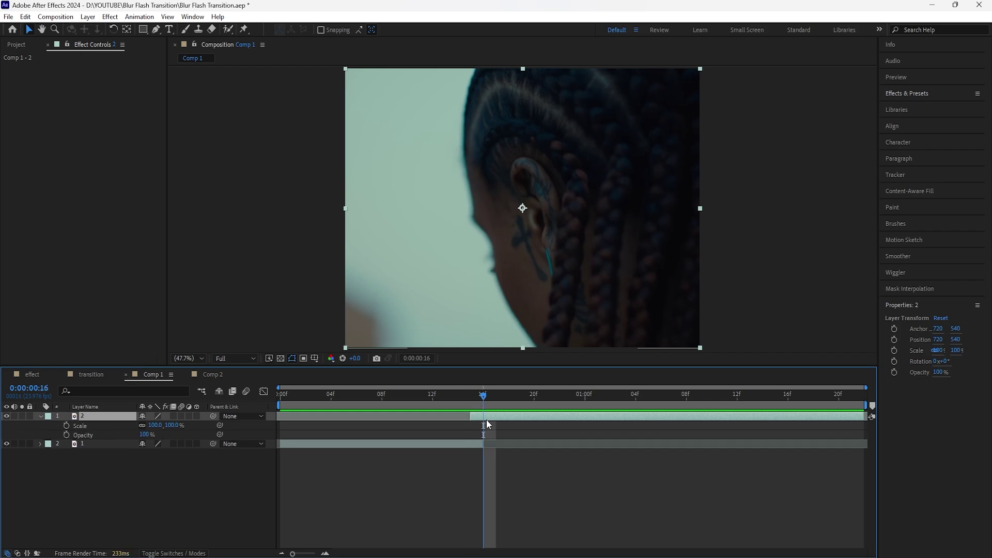
key(Page_Down)
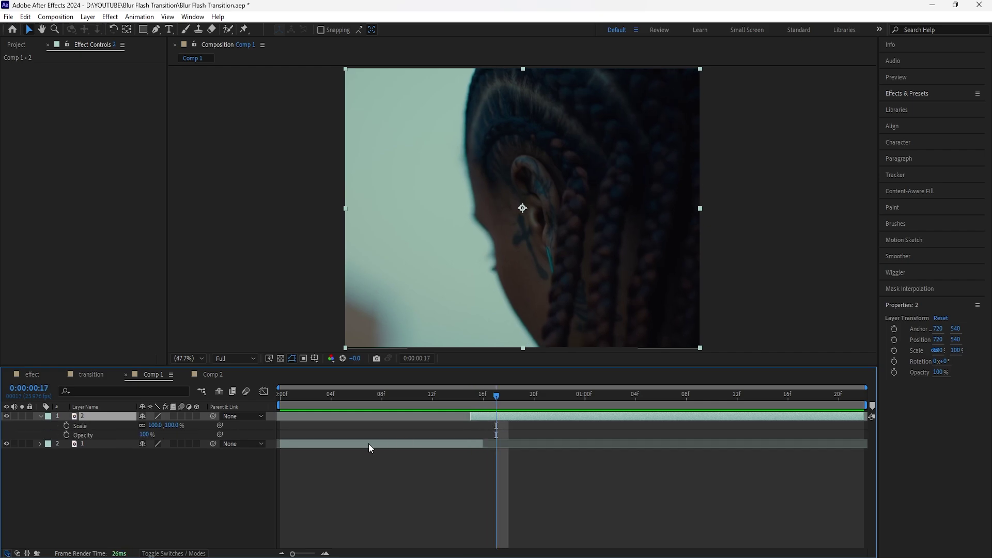
click(67, 426)
click(66, 433)
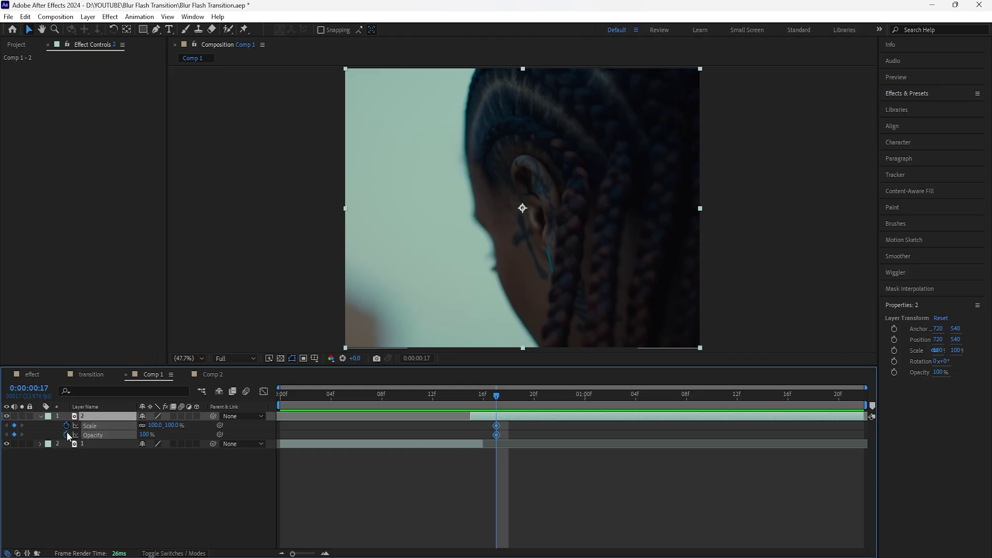
click(203, 485)
- At frame 15, keyframe layer 2's Scale at 180% and its Opacity at 40%
click(470, 397)
click(478, 417)
drag(155, 425, 199, 424)
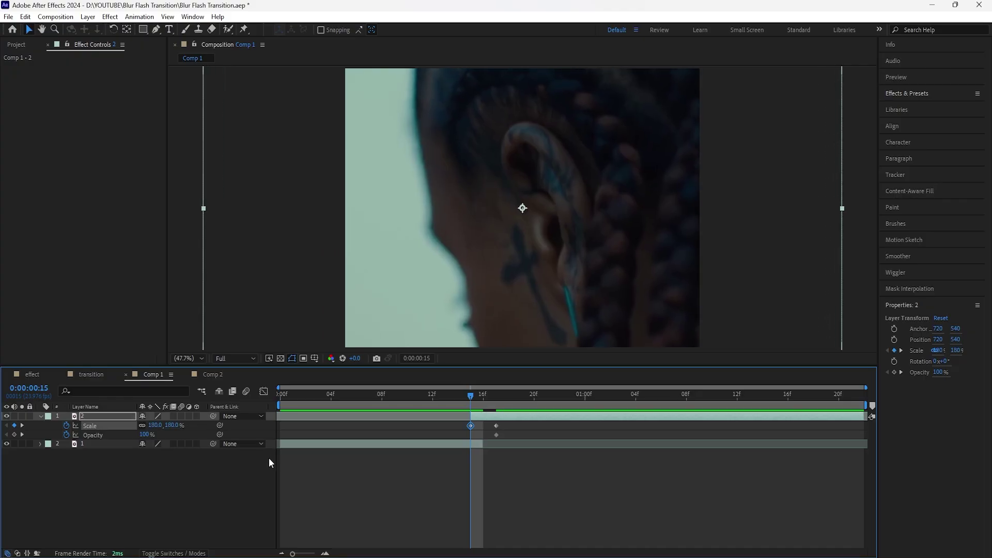
drag(144, 435, 117, 443)
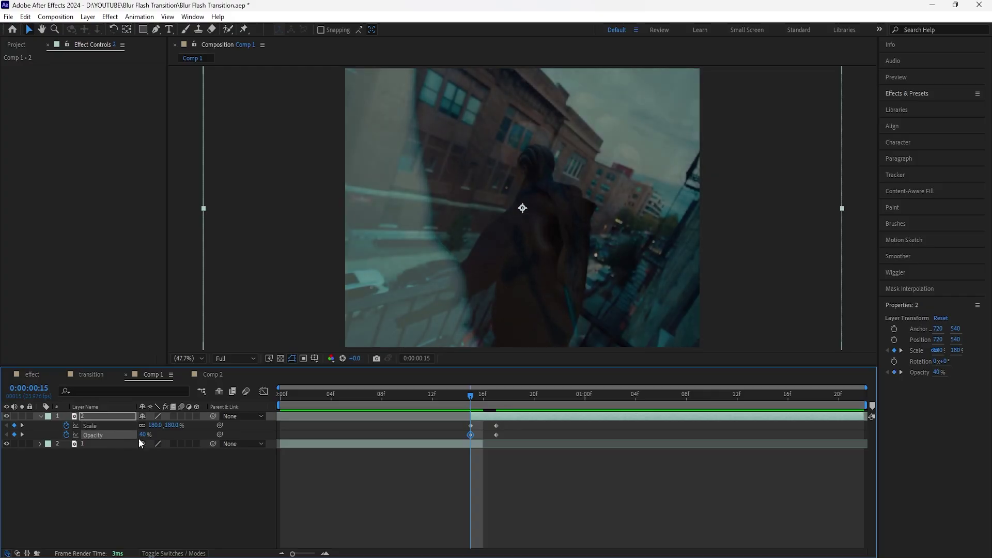
click(187, 480)
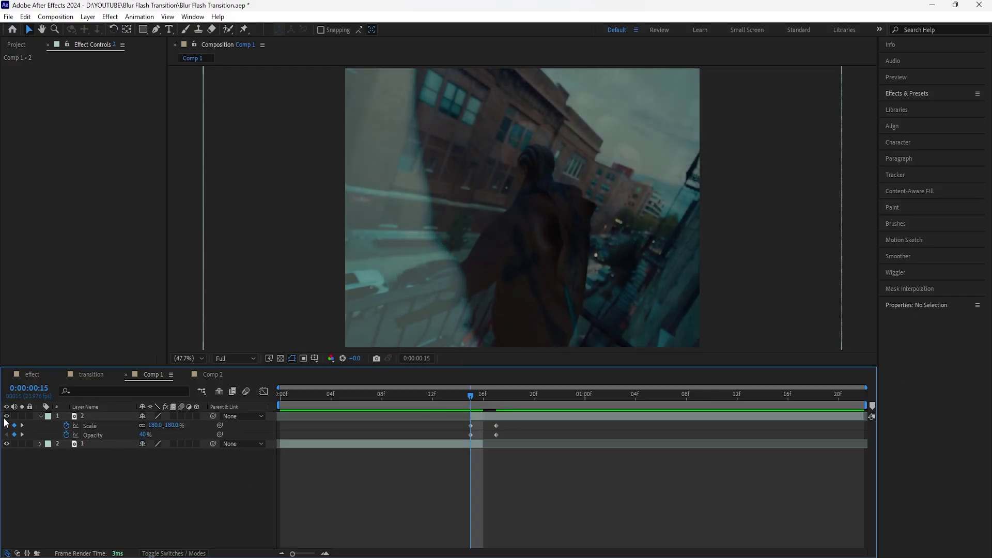
- Compare the cut with layer 2 hidden and shown, and move its second Opacity keyframe to frame 16
click(8, 416)
click(8, 416)
click(484, 395)
mouse_move(485, 395)
mouse_down()
mouse_move(472, 398)
mouse_move(484, 398)
mouse_up()
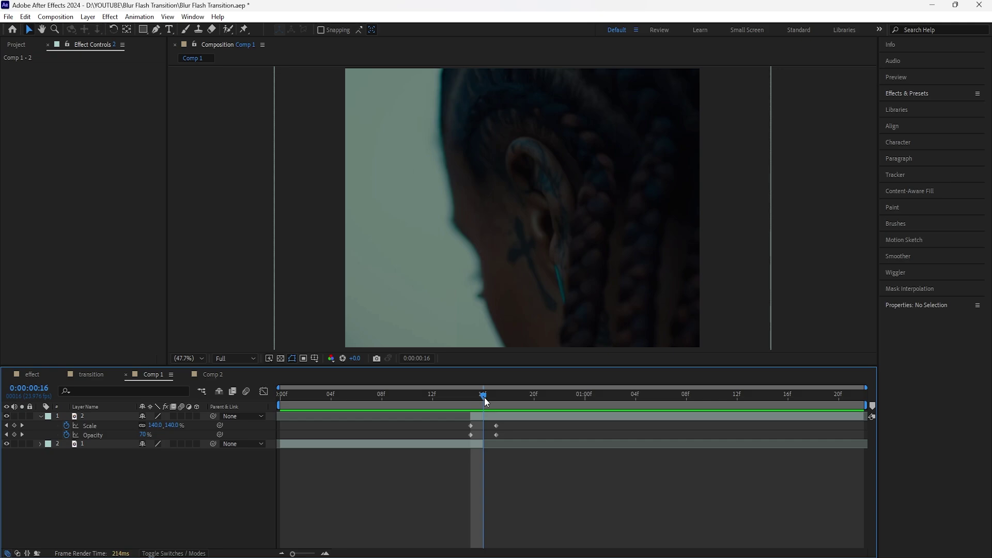
click(496, 436)
drag(496, 435, 484, 435)
- Apply Easy Ease to layer 2's Scale and Opacity keyframes and preview the animation from the start
drag(481, 398, 458, 401)
drag(503, 422, 457, 438)
right_click(497, 424)
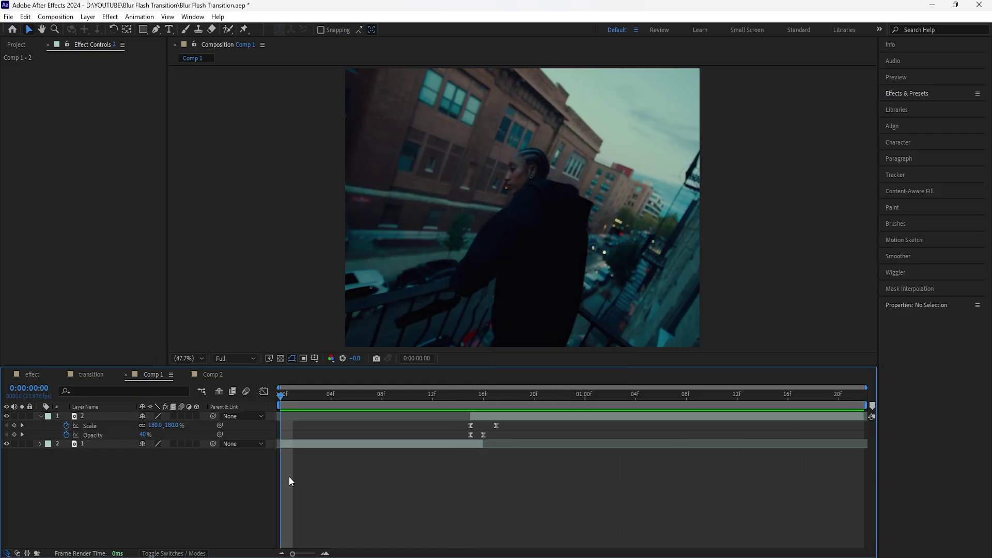
key(space)
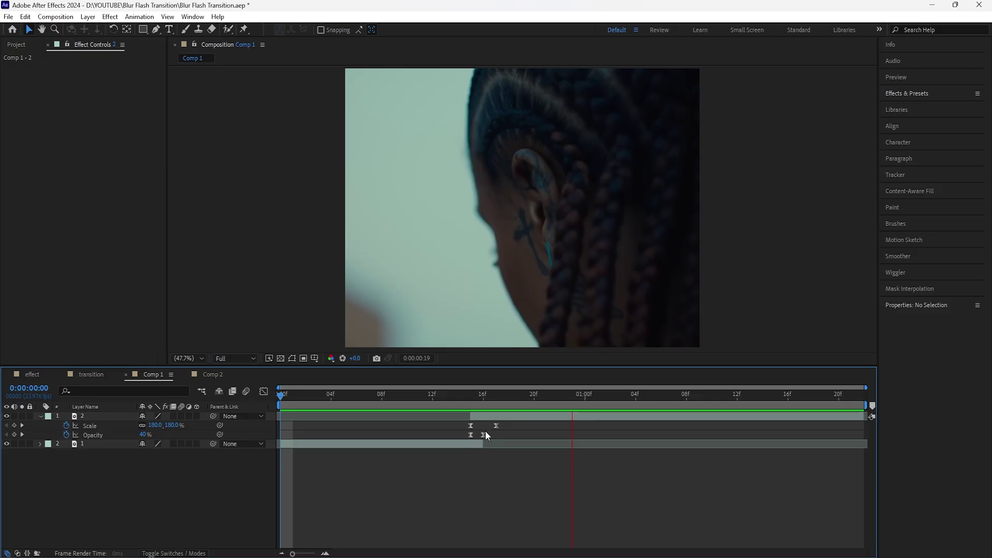
- Add a six-frame adjustment layer above layer 2 and position it from frame 12 to frame 18, centred on the cut
mouse_move(475, 399)
mouse_down()
mouse_move(458, 396)
mouse_move(467, 408)
mouse_up()
key(u)
click(94, 418)
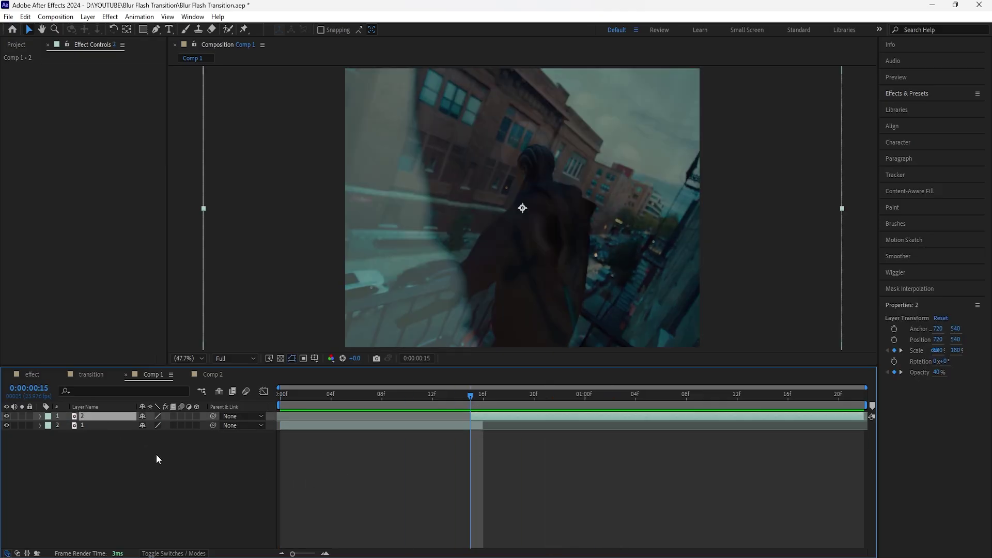
key(ctrl+alt+y)
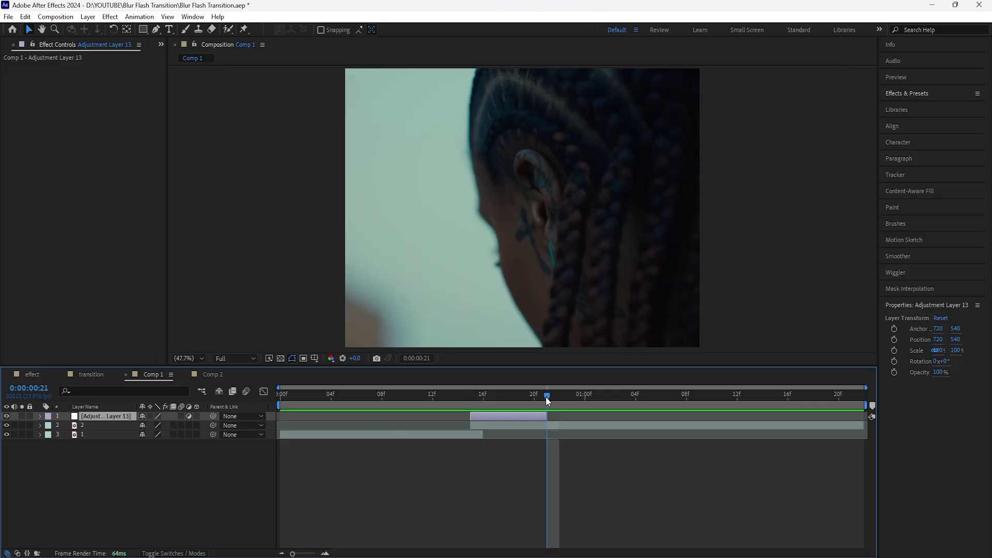
drag(546, 397, 463, 419)
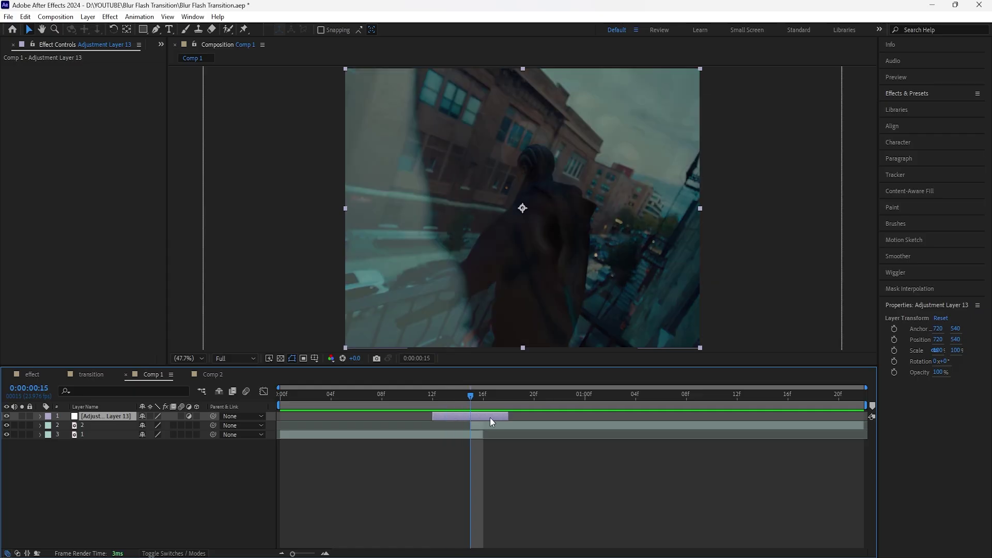
- Apply the Exposure effect to the adjustment layer and keyframe Exposure at 3.00 at frame 15
drag(98, 95, 262, 104)
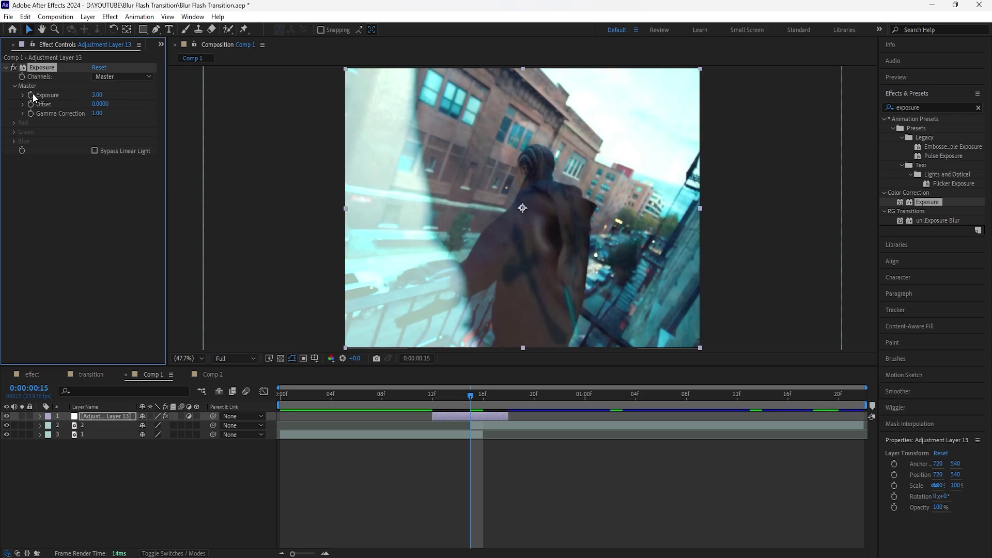
click(129, 415)
key(u)
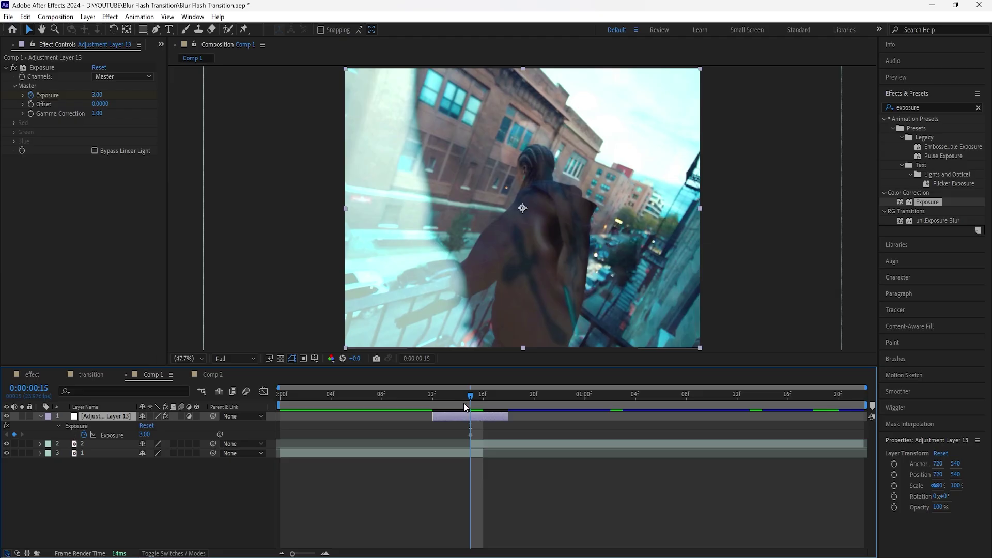
- Keyframe the adjustment layer's Exposure at 0.00 at frames 12 and 18
drag(464, 402, 445, 402)
key(Page_Up)
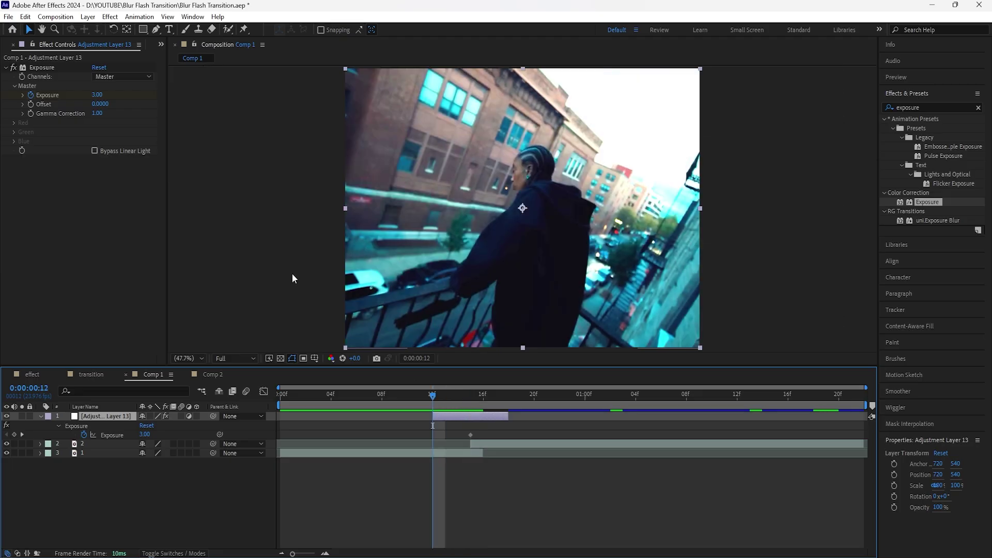
right_click(49, 94)
click(102, 192)
click(469, 403)
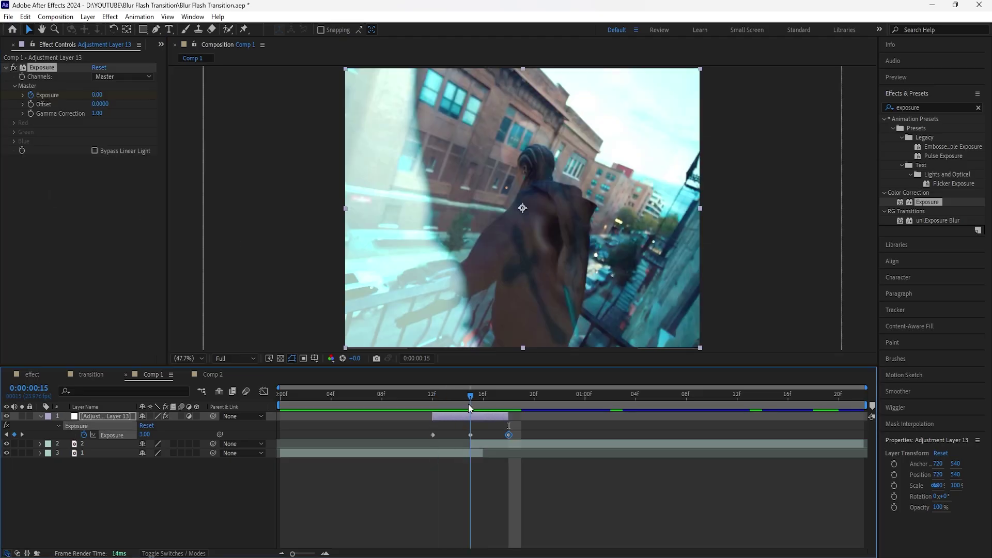
- Apply Gaussian Blur to the adjustment layer and keyframe its Blurriness at 15 at frame 12
click(482, 421)
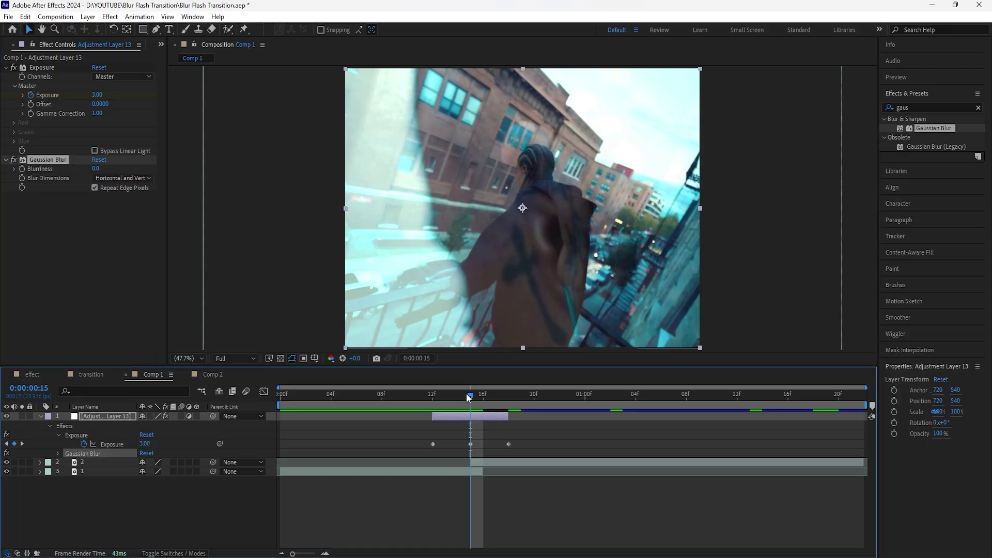
drag(465, 393, 431, 398)
click(443, 419)
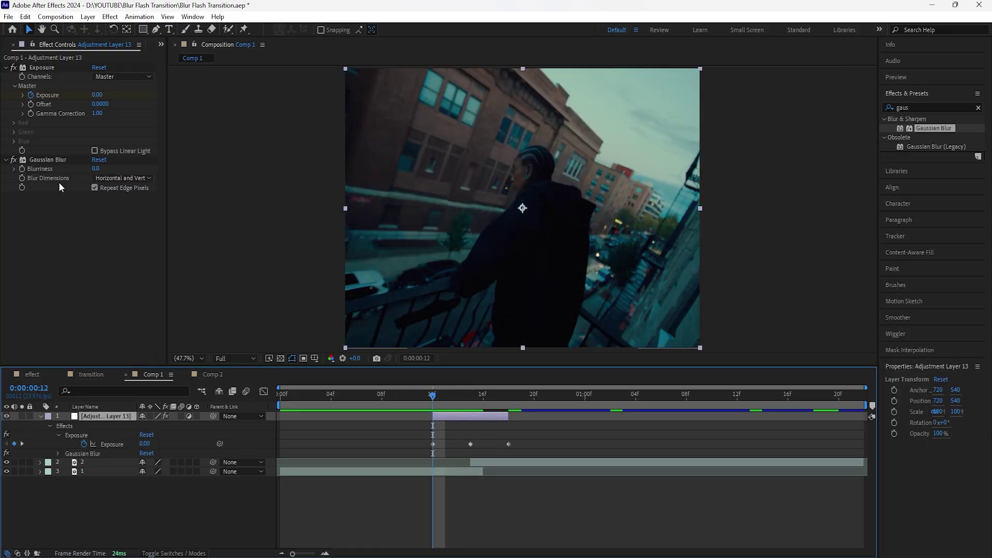
click(44, 159)
drag(100, 172, 173, 169)
click(101, 169)
text(15)
key(Return)
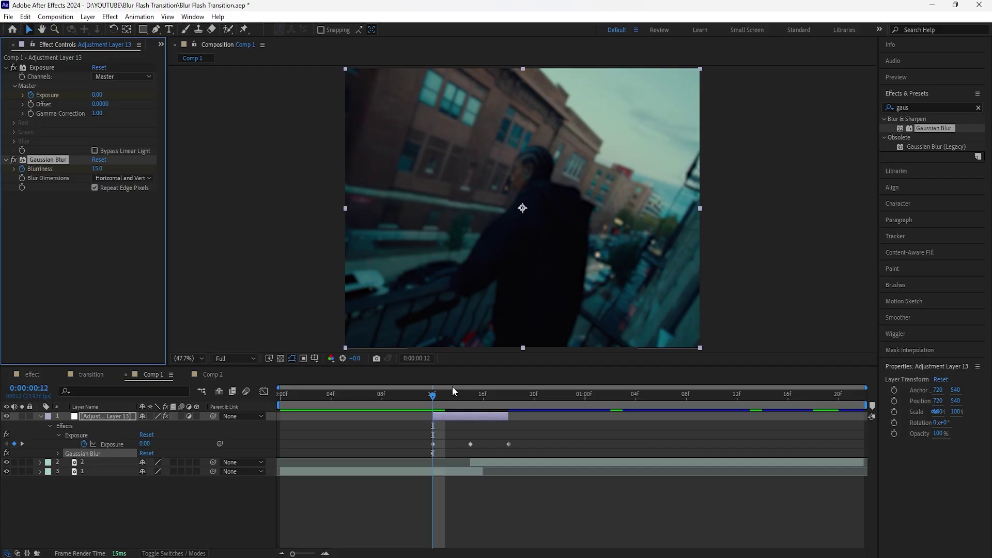
- Keyframe the Gaussian Blur's Blurriness at 30 at frame 15 and at 0 at frame 18
click(468, 416)
key(u)
key(u)
click(470, 396)
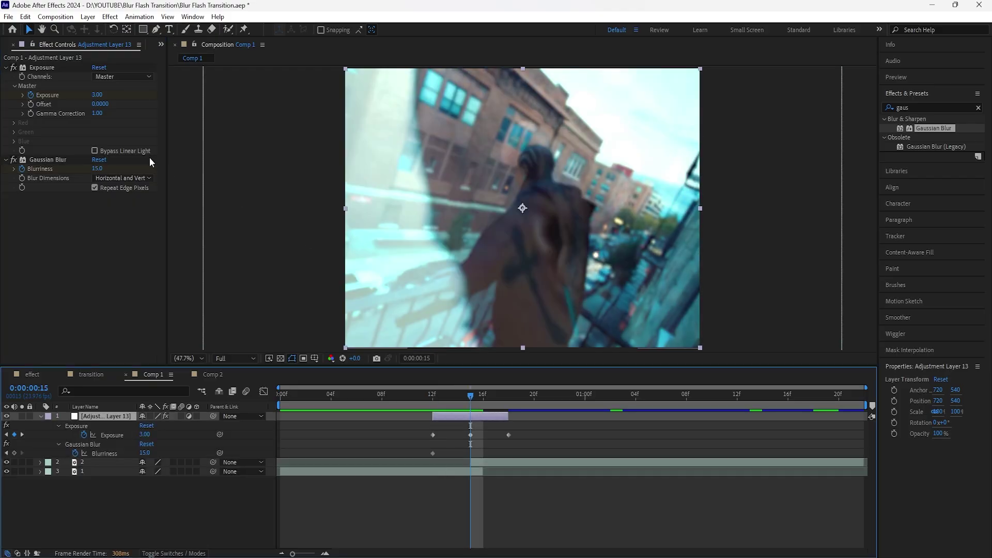
click(99, 170)
click(111, 173)
drag(99, 172, 173, 168)
click(98, 169)
text(30)
key(Return)
click(484, 396)
drag(486, 397, 433, 427)
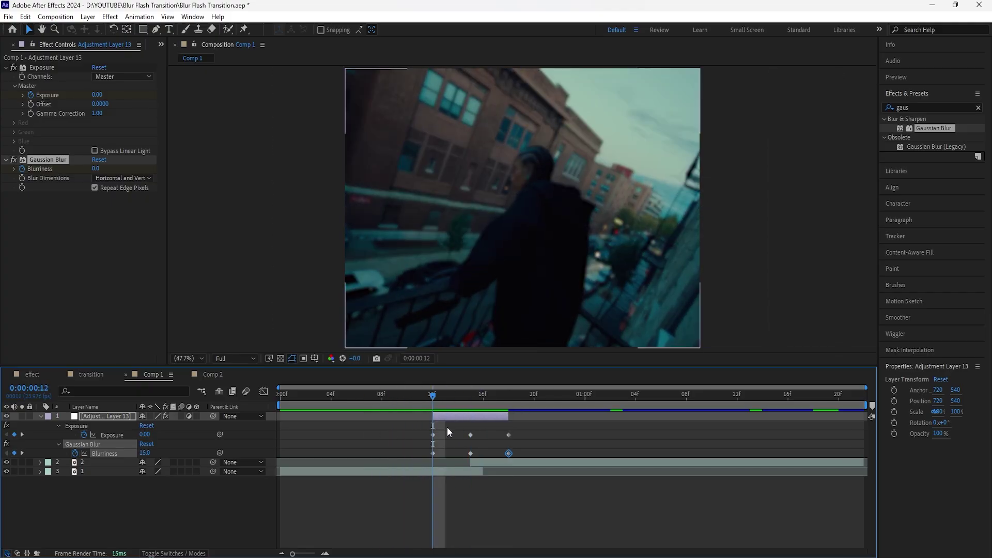
- Set the adjustment layer's Exposure keyframe at frame 12 to 1.00
click(447, 427)
click(433, 435)
drag(144, 435, 197, 434)
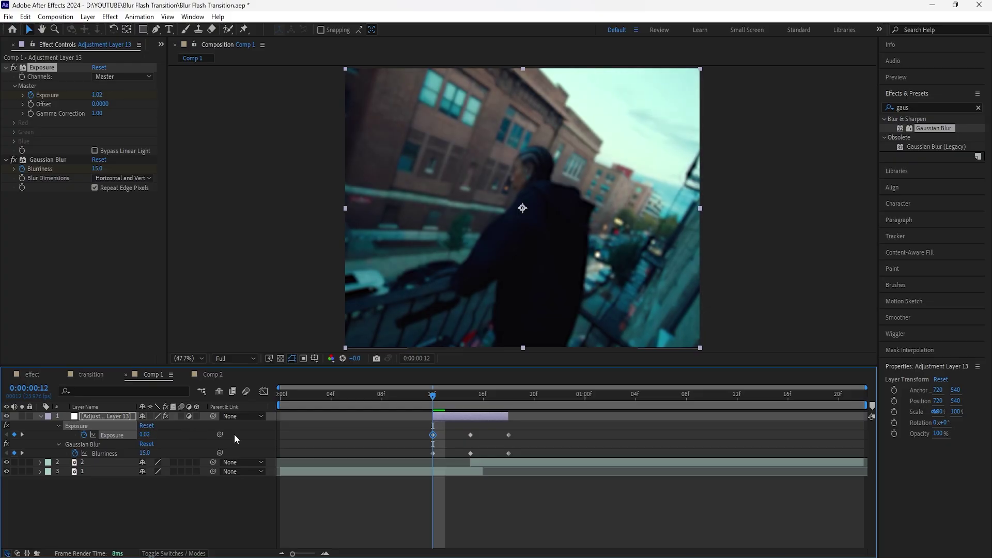
- Apply Easy Ease to all Exposure and Blurriness keyframes and preview the transition from the start
drag(530, 437, 447, 461)
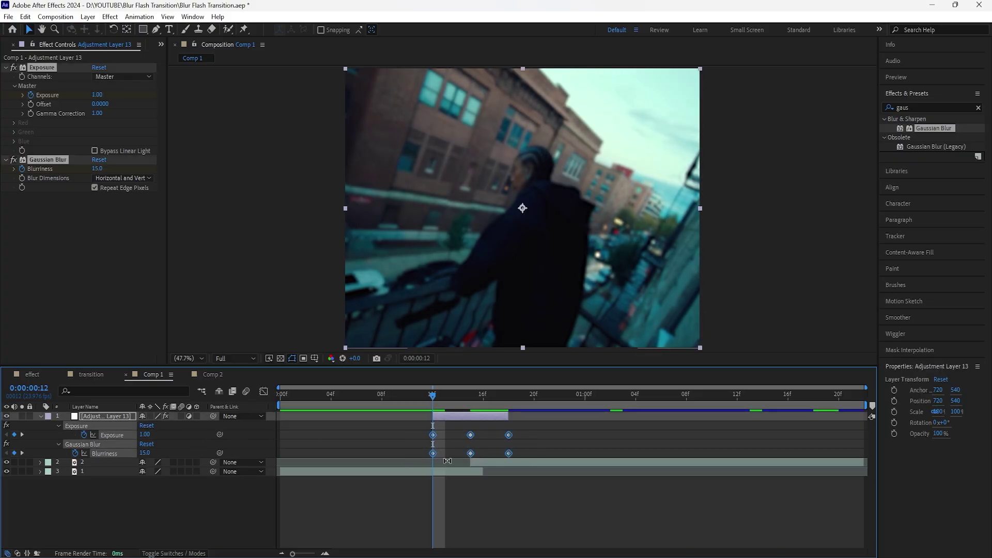
key(F9)
click(490, 425)
drag(434, 395, 259, 491)
key(space)
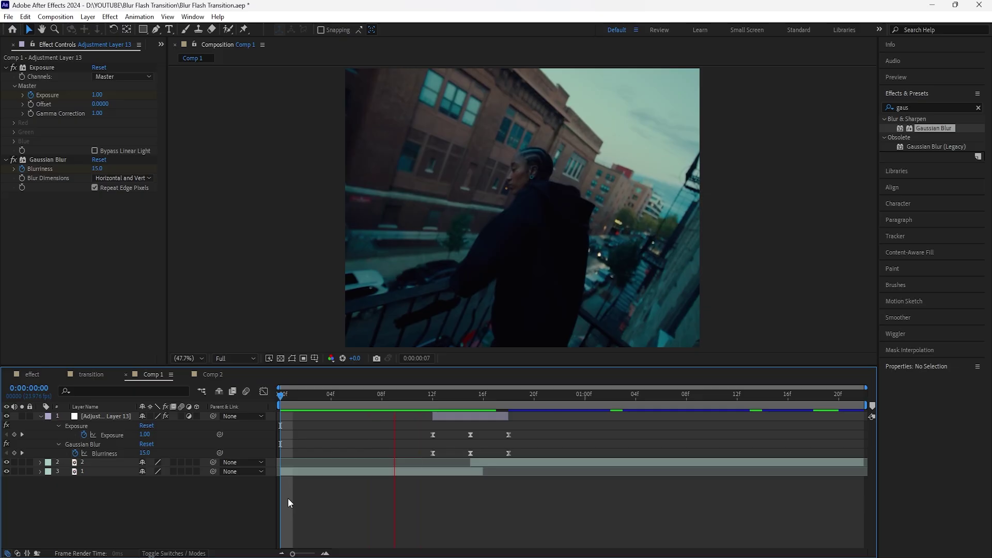
click(447, 397)
drag(448, 397, 234, 491)
key(space)
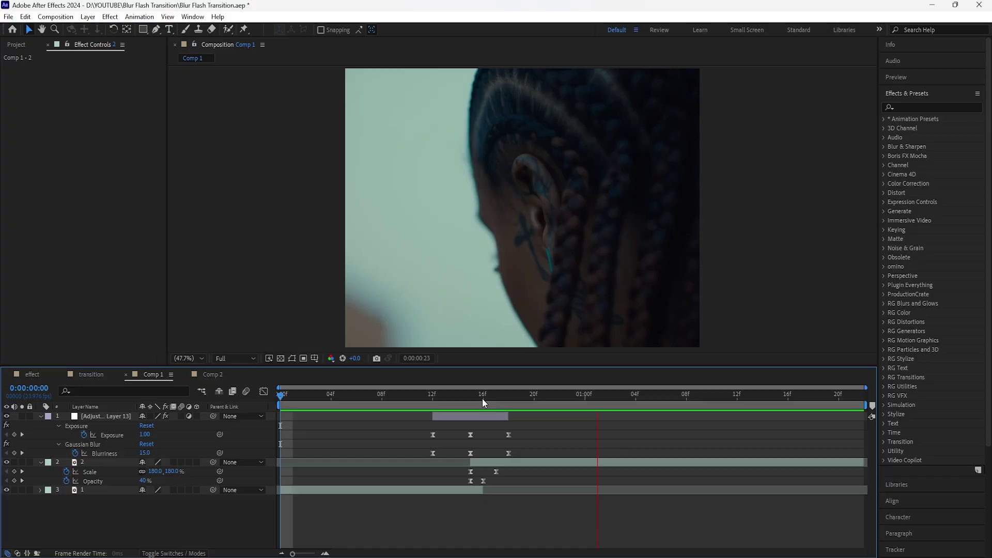
- Apply Radial Blur to layer 2 with the Amount set to 12 and the Type kept at Spin, and preview it
drag(482, 398, 548, 418)
click(588, 461)
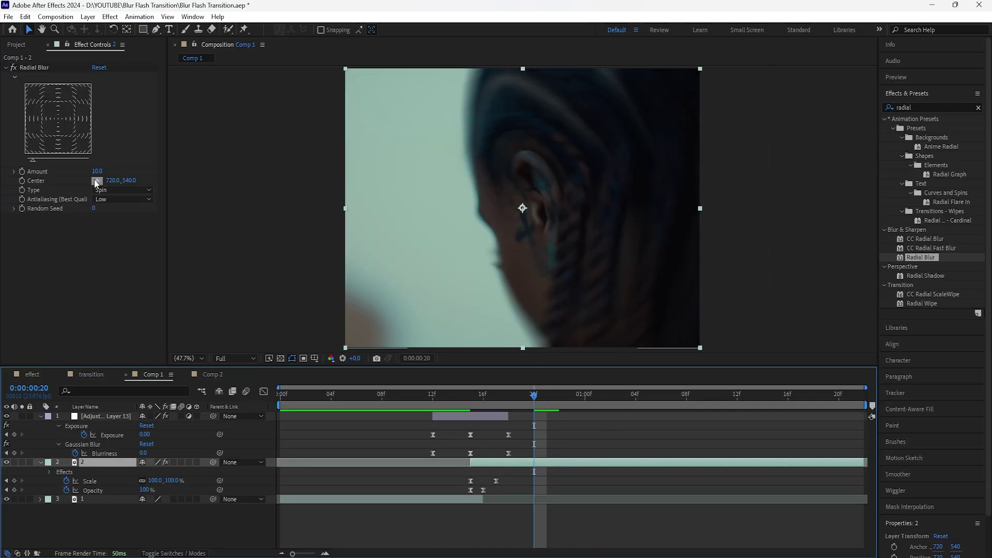
drag(97, 174, 96, 176)
click(140, 307)
key(space)
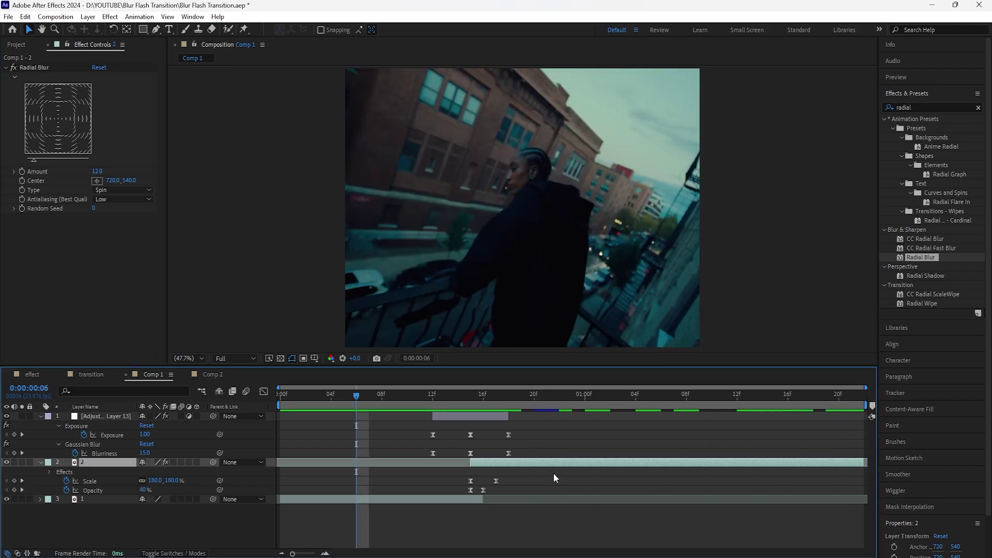
key(space)
- Play Comp 2 from the start and again from frame 10 to review the cut between its two clips
key(space)
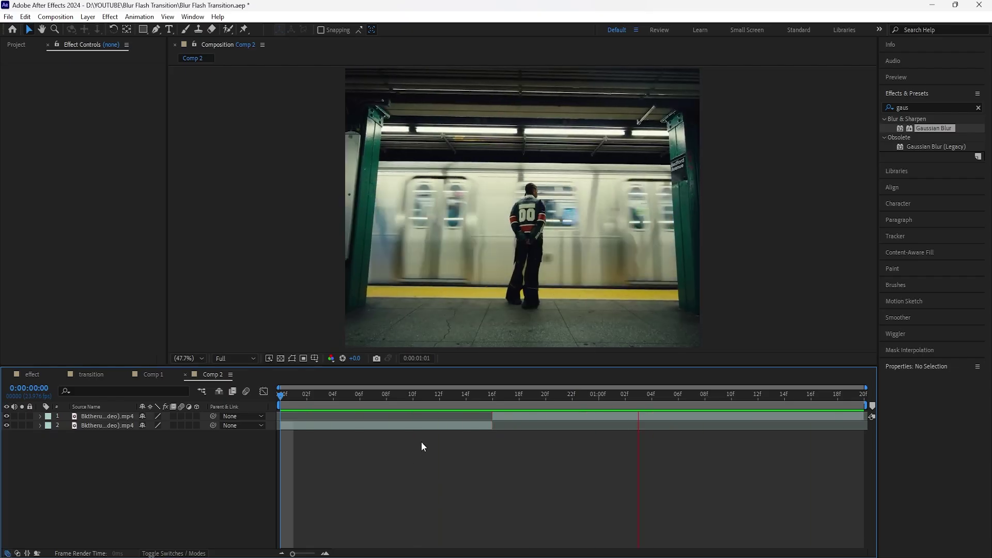
key(space)
drag(452, 394, 414, 448)
key(space)
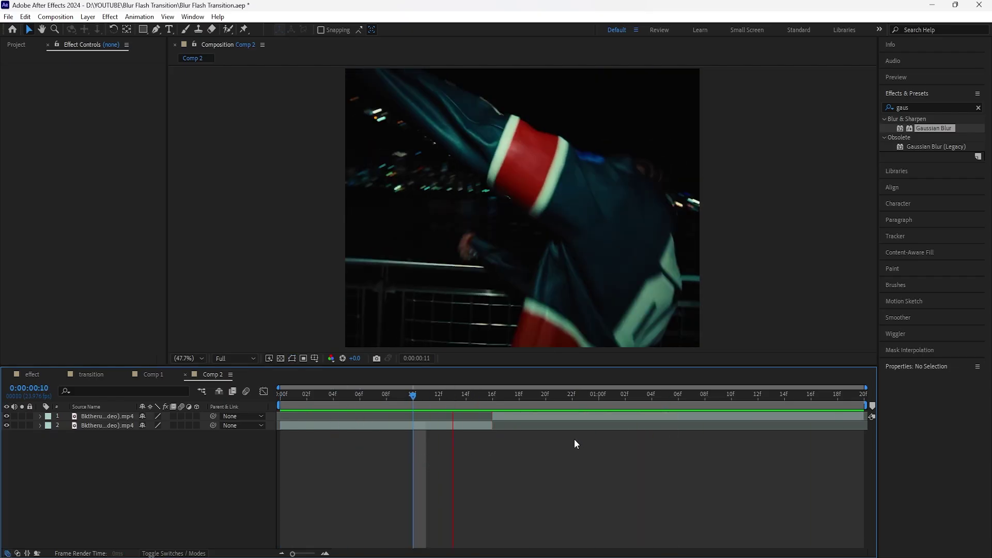
- Create a comp-size white solid (FFFFFF) above both clips in Comp 2, working at the cut on frame 16
key(space)
click(492, 397)
click(498, 416)
right_click(166, 452)
mouse_move(267, 321)
click(351, 346)
click(495, 337)
drag(275, 103, 279, 136)
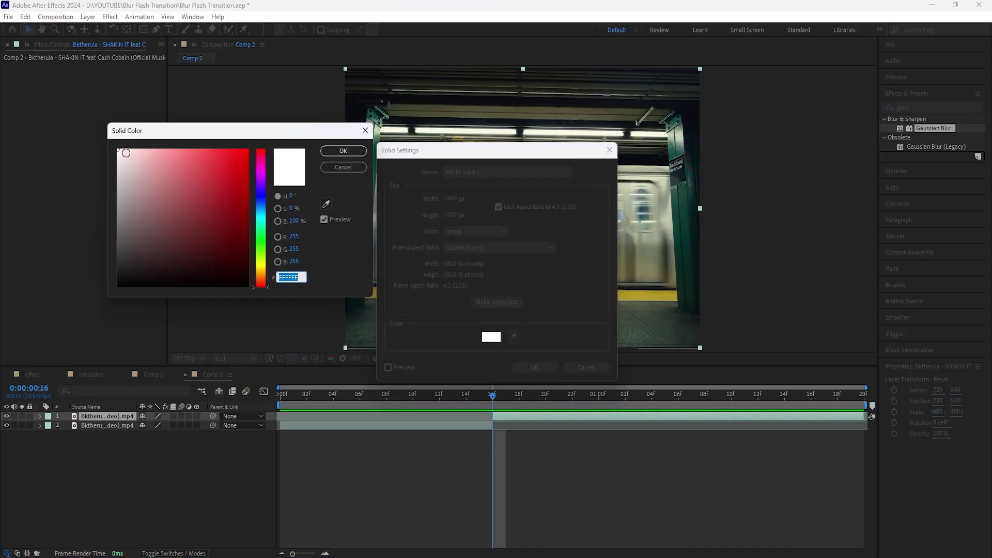
click(343, 151)
click(534, 366)
- Start the white solid at frame 16, trim it to one frame long, and preview the flash at the cut
drag(278, 416, 495, 445)
drag(845, 410, 501, 464)
drag(491, 400, 440, 398)
key(space)
key(space)
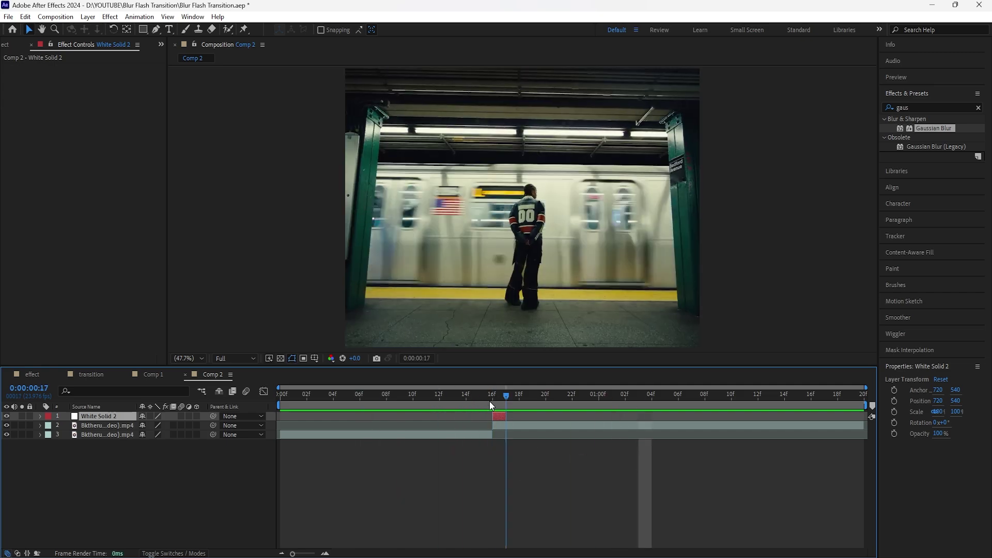
key(space)
- Add an adjustment layer above the white solid, running from frame 19 to 0:00:01:03
mouse_move(507, 398)
mouse_down()
mouse_move(524, 400)
mouse_move(508, 400)
mouse_up()
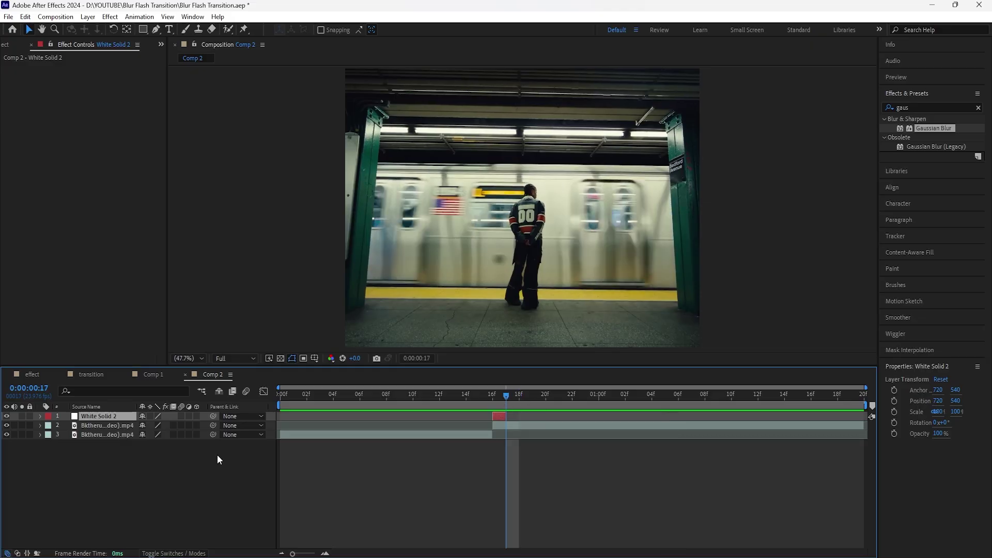
key(ctrl+alt+y)
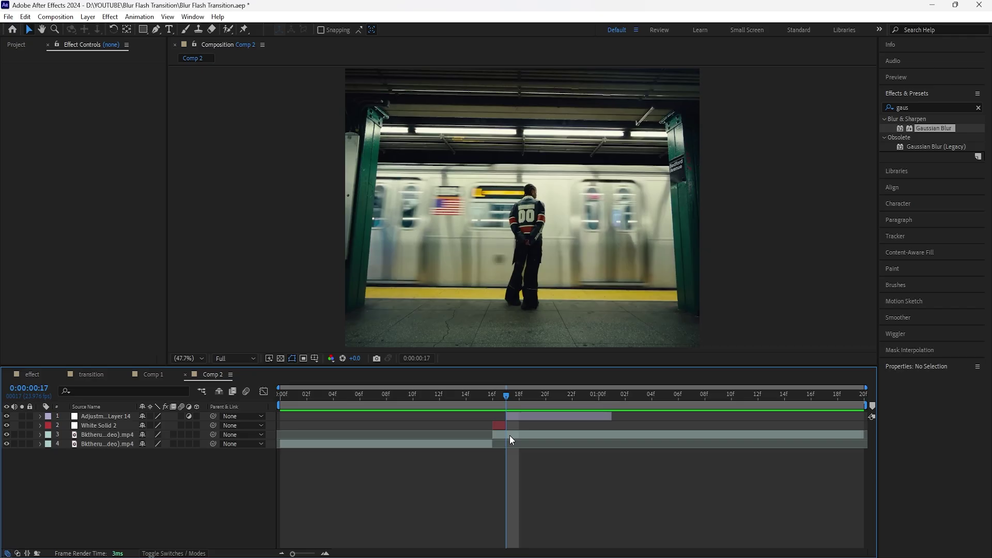
drag(506, 399, 559, 418)
click(541, 418)
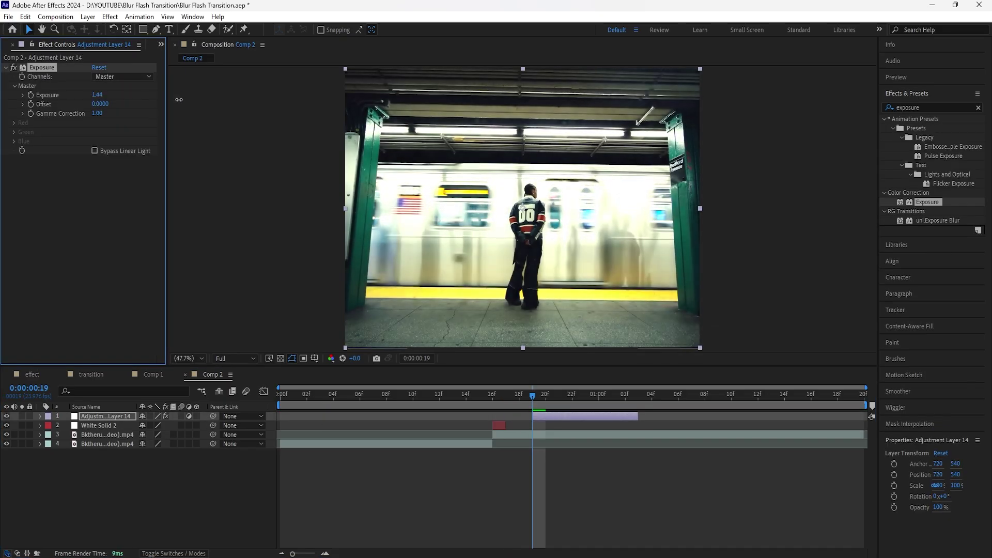
- Keyframe the adjustment layer's Exposure effect at frame 19 with Exposure 2.50 and Offset 0.1
drag(179, 99, 227, 99)
click(98, 95)
text(2.5)
key(Return)
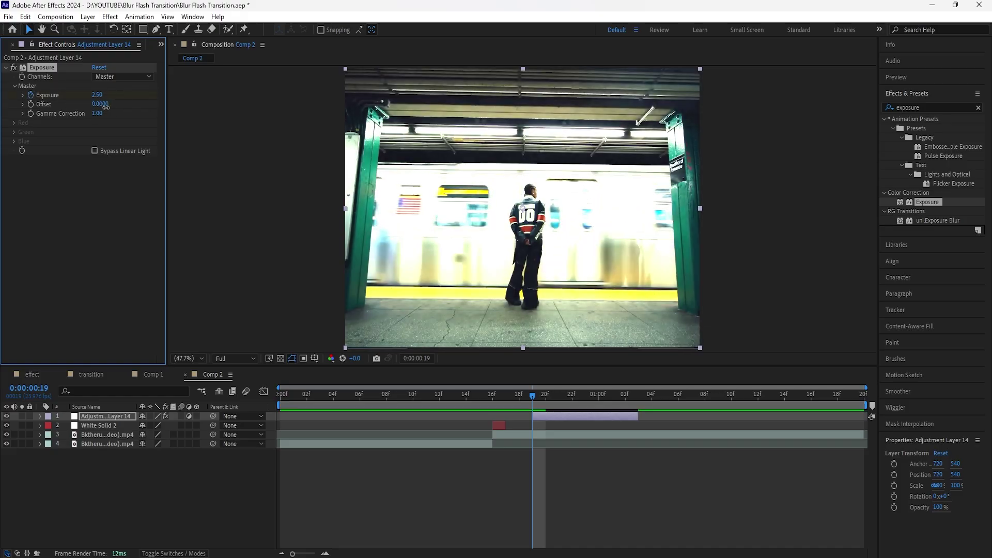
drag(107, 106, 113, 105)
click(101, 105)
text(0.1)
key(Return)
click(31, 104)
- Reset Exposure and Offset to 0 at the adjustment layer's end, 0:00:01:03, and preview the flash fading out
click(108, 417)
key(u)
drag(626, 397, 636, 395)
right_click(60, 94)
click(97, 196)
drag(638, 396, 466, 412)
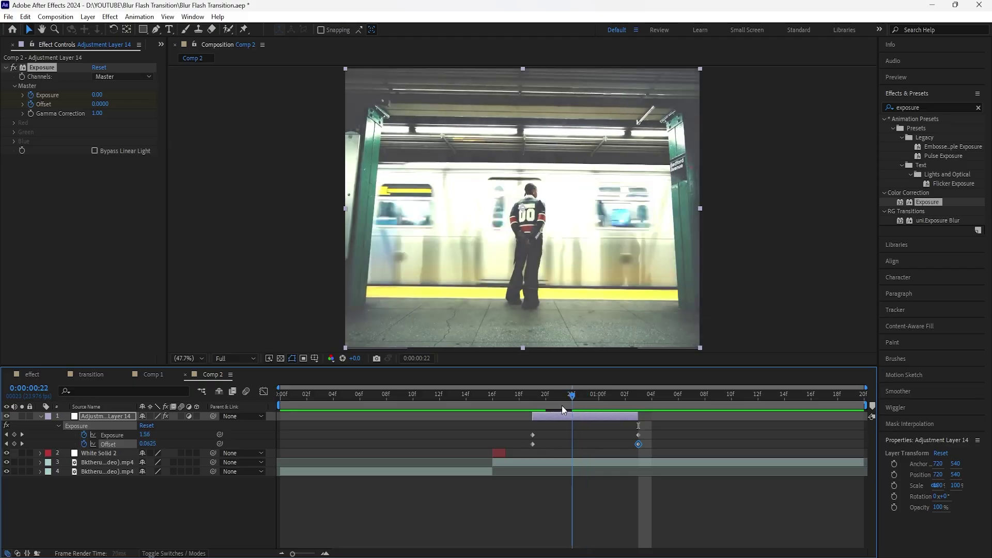
key(space)
key(space)
- Apply Camera Lens Blur to the adjustment layer with Repeat Edge Pixels on, and keyframe Blur Radius at 12 on frame 19
drag(547, 397, 532, 405)
click(949, 107)
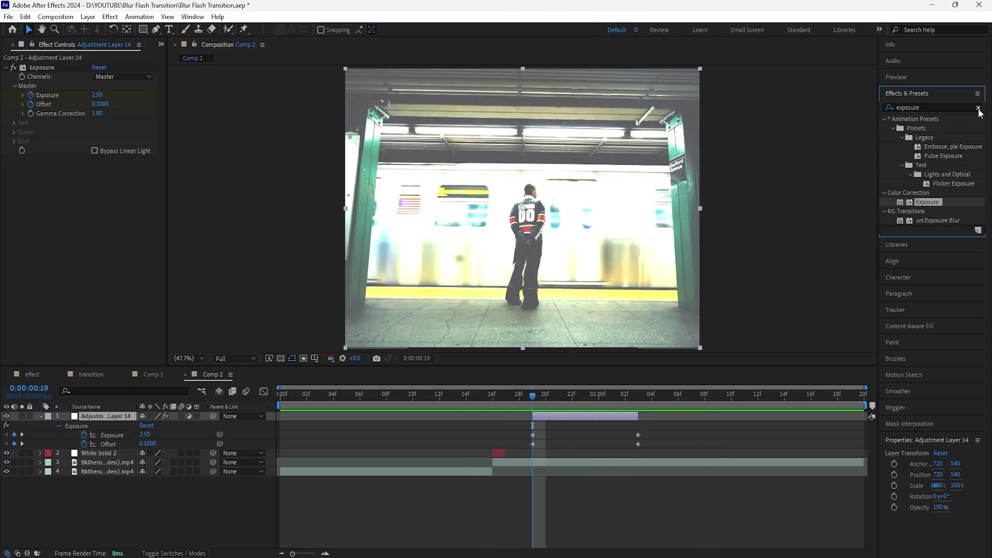
key(BackSpace)
text(camera)
double_click(928, 201)
drag(97, 169, 102, 172)
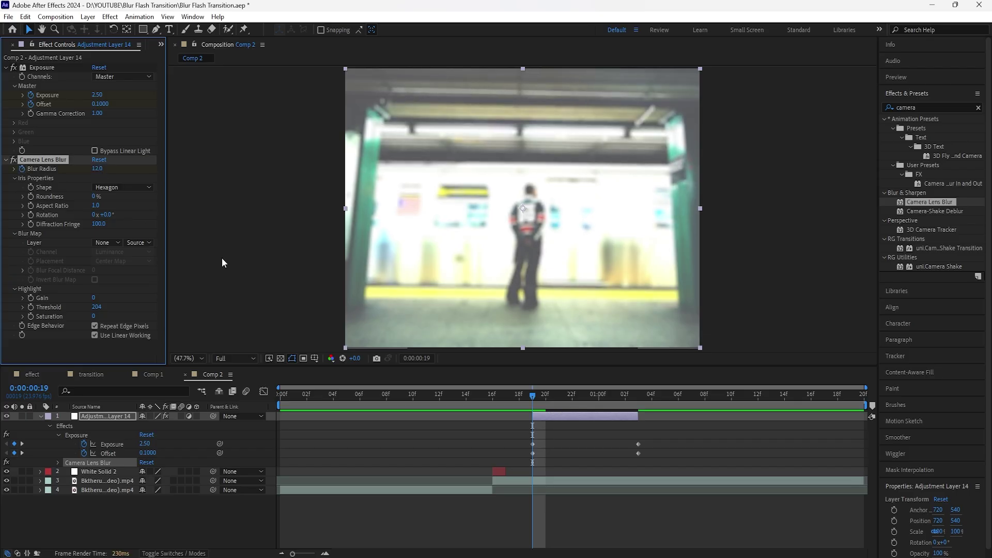
- Set the adjustment layer's Blur Radius to 0 at frame 23
click(580, 419)
key(u)
key(u)
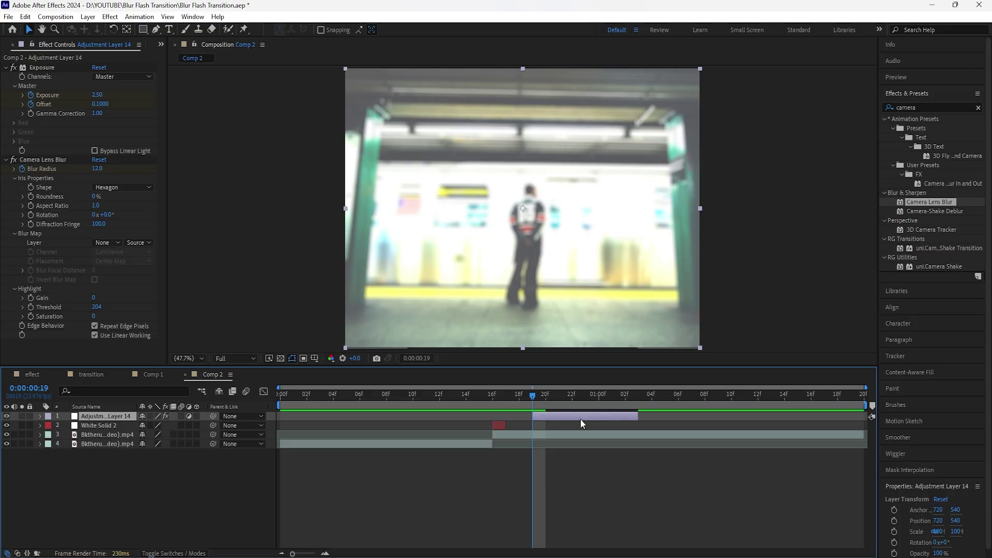
drag(537, 393, 586, 403)
click(97, 169)
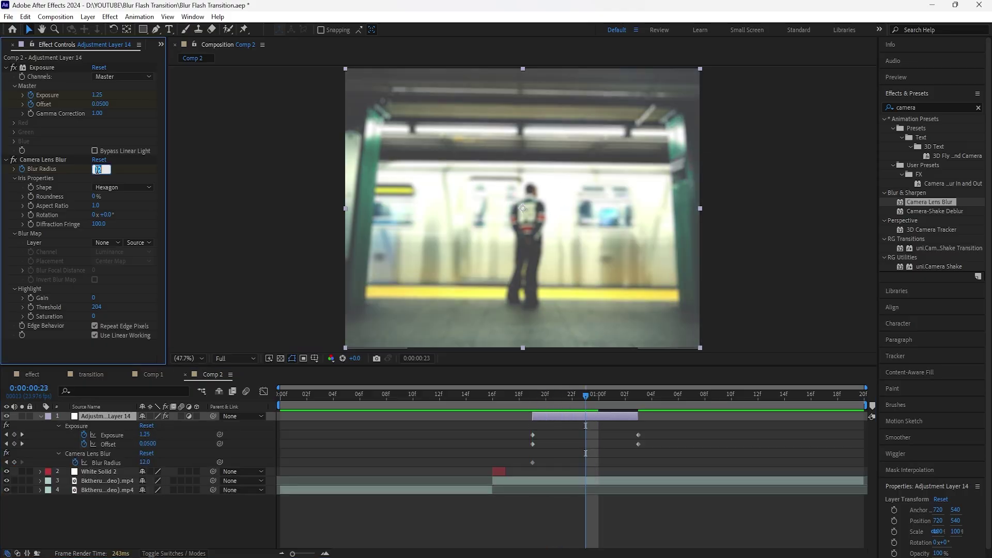
text(0)
key(Return)
- Review the Camera Lens Blur's iris shape options at frame 20 and keep Hexagon
drag(585, 400, 544, 413)
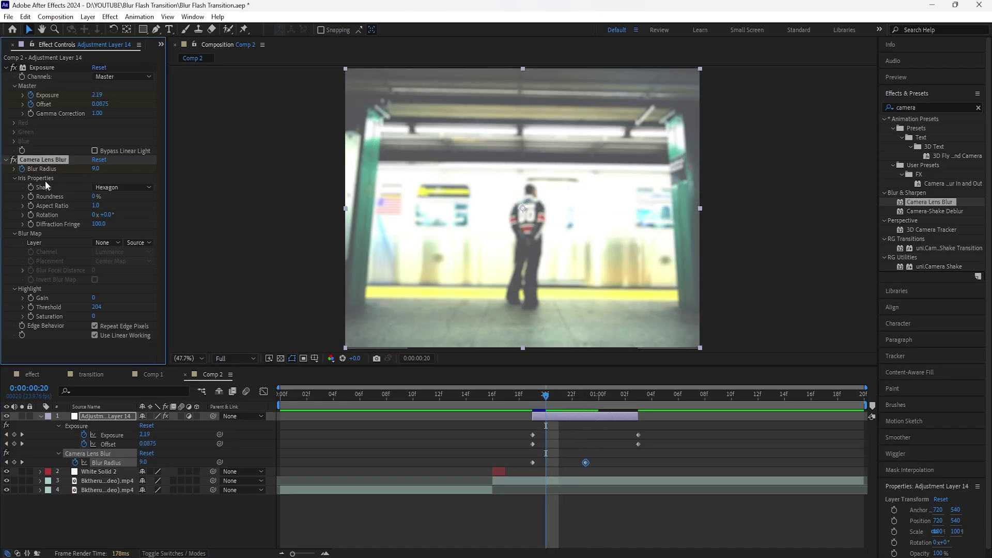
click(110, 188)
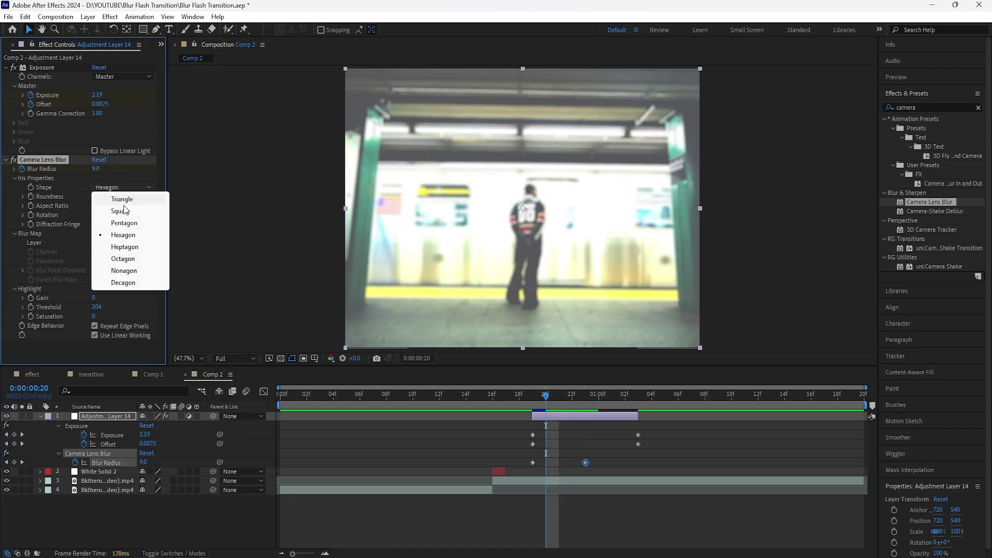
click(141, 237)
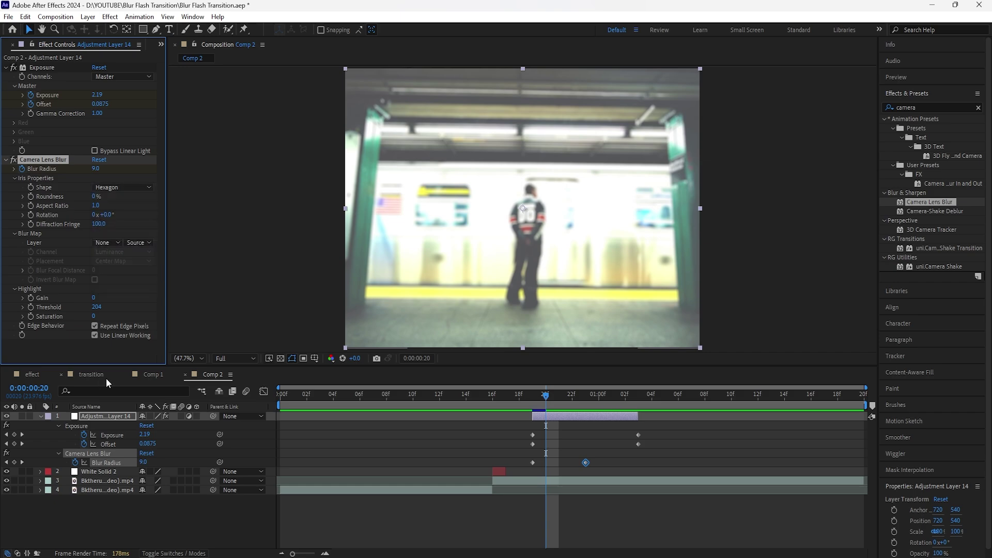
- Apply Easy Ease to all Exposure, Offset and Blur Radius keyframes and preview Comp 2 from the start
drag(548, 395, 527, 425)
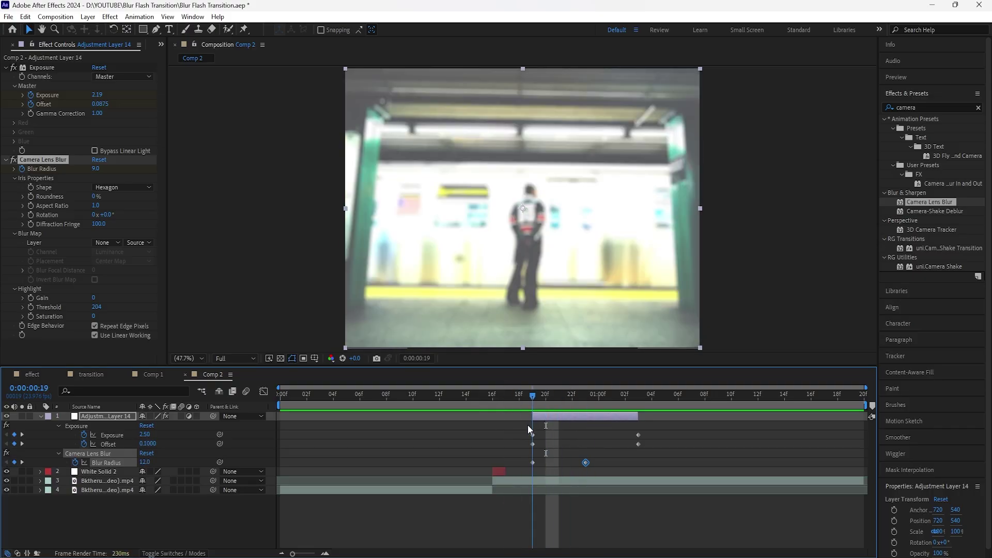
drag(653, 430, 514, 471)
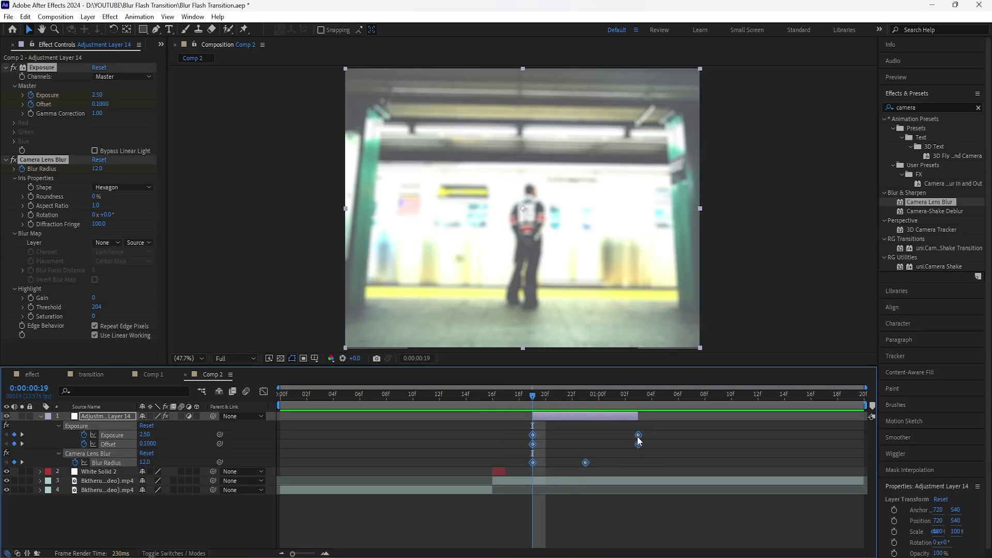
key(F9)
key(space)
click(233, 517)
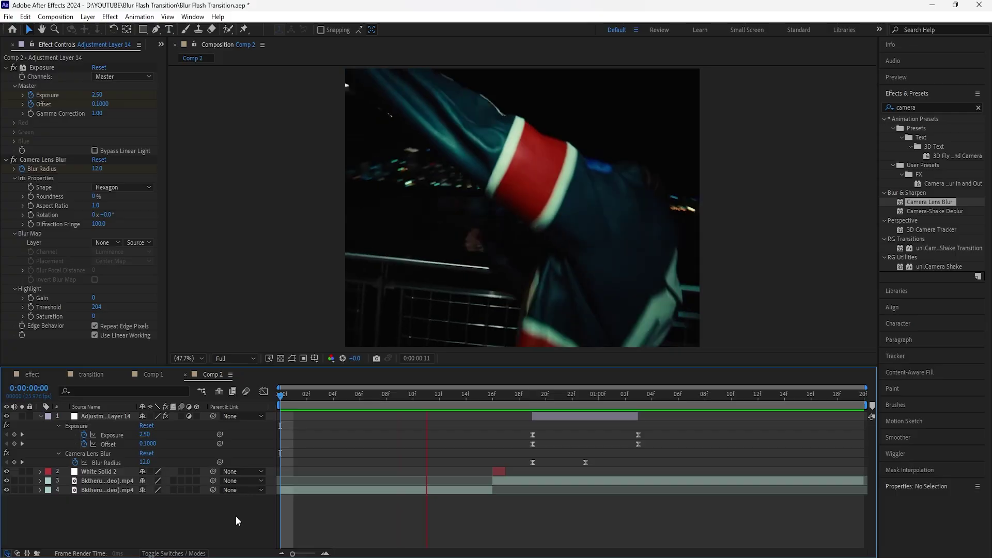